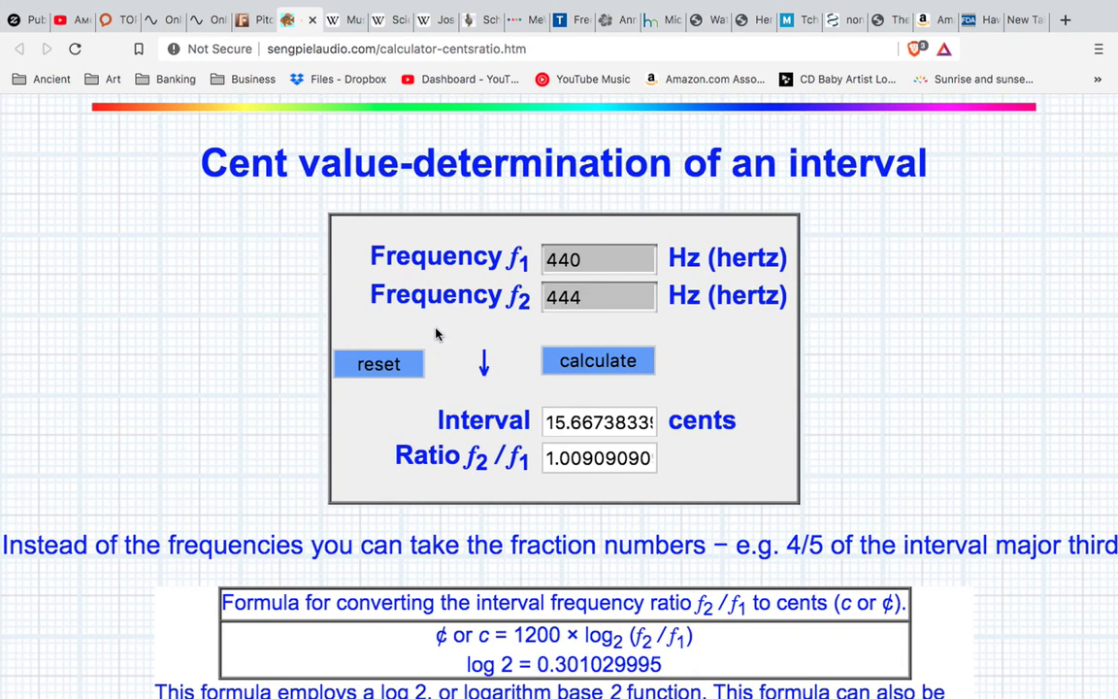
Glance at FL Studio's menu, then return to the browser's Pitch-to-Frequency Calculator page
key("ctrl+Right")
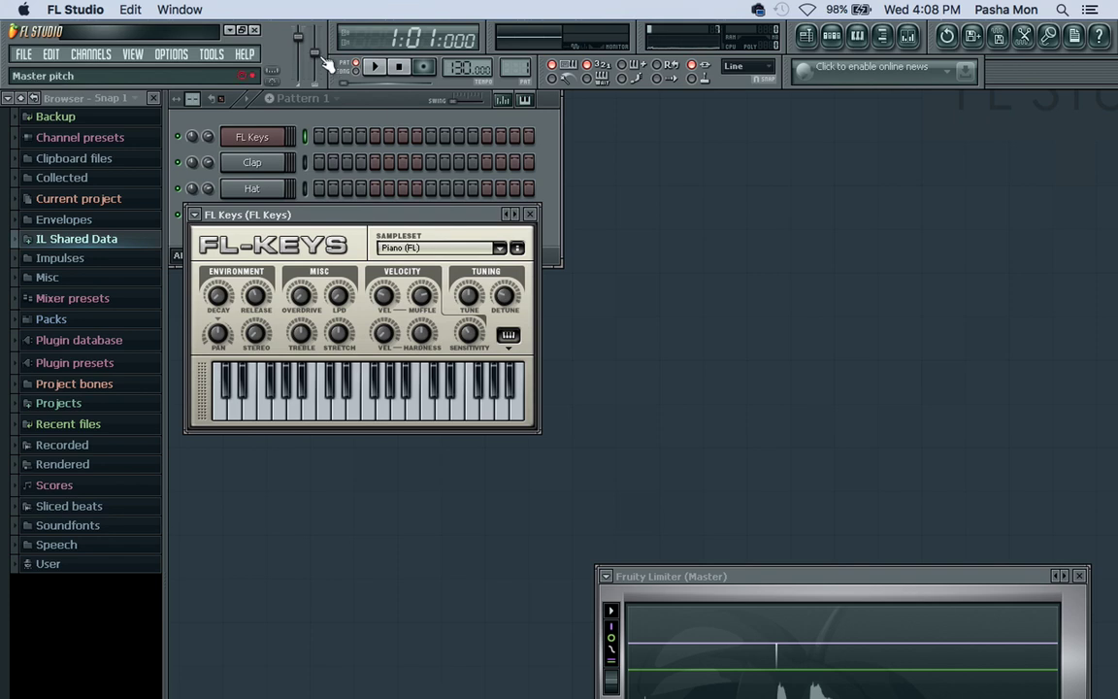
left_click(73, 10)
key("ctrl+Left")
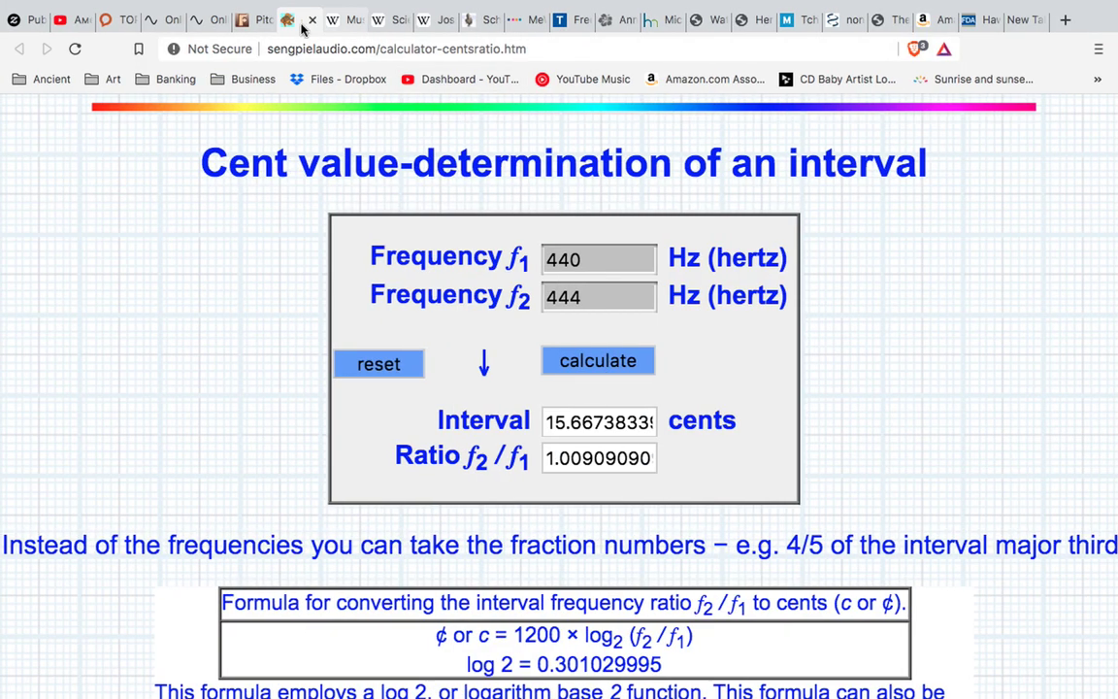
left_click(248, 21)
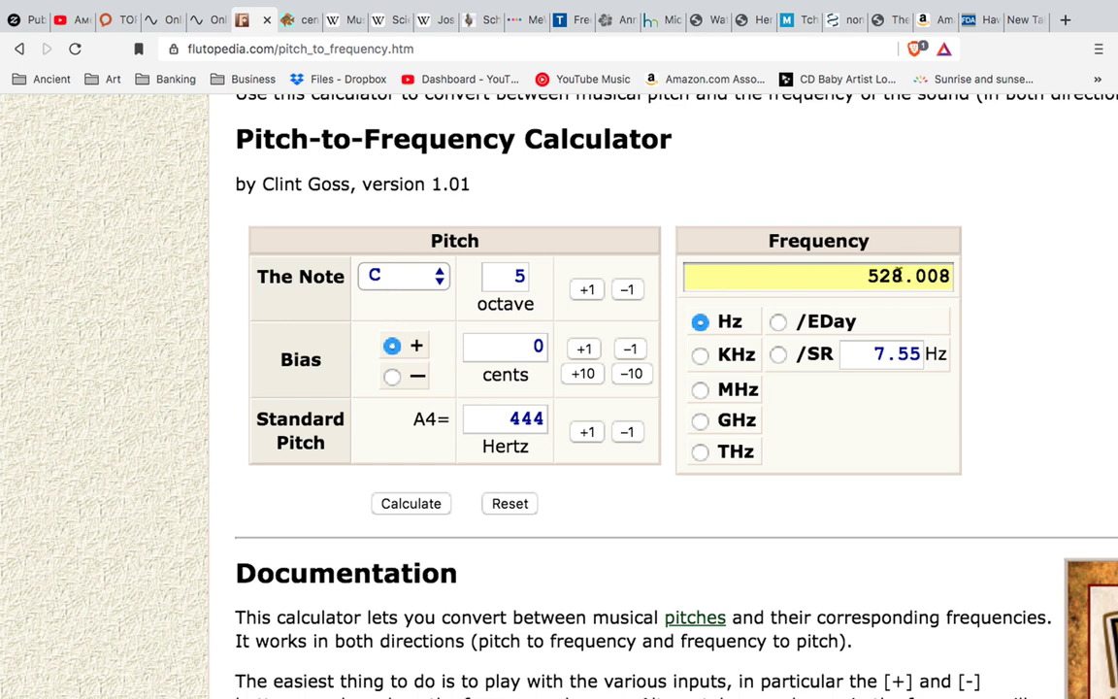
double_click(425, 419)
left_click_drag(506, 418, 561, 420)
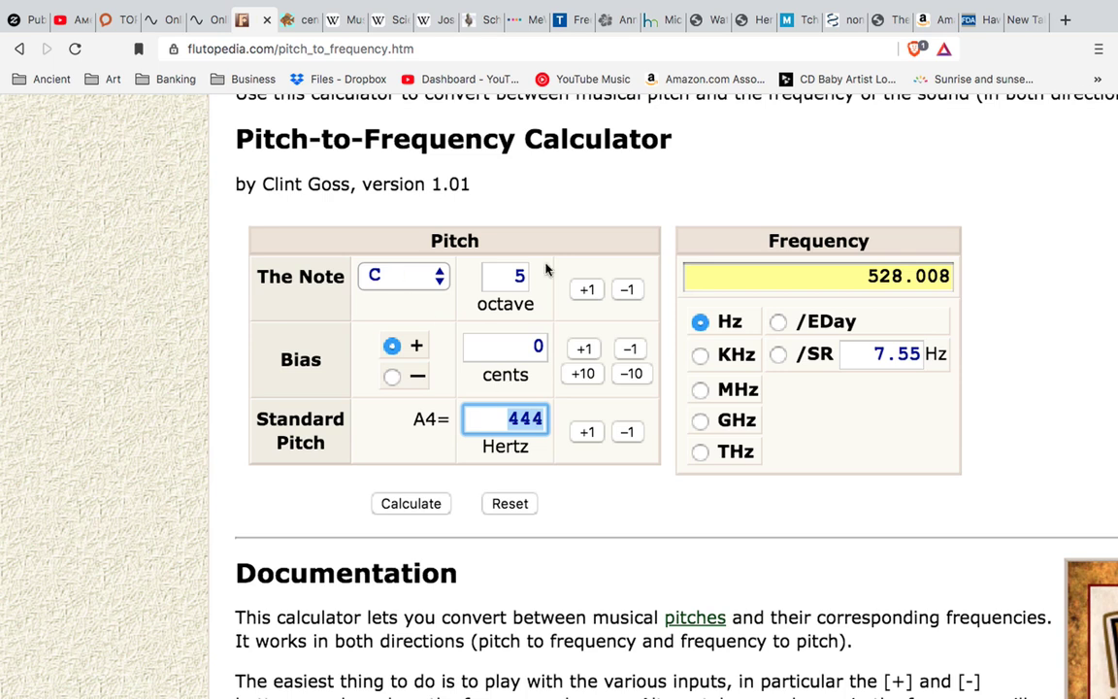
double_click(886, 276)
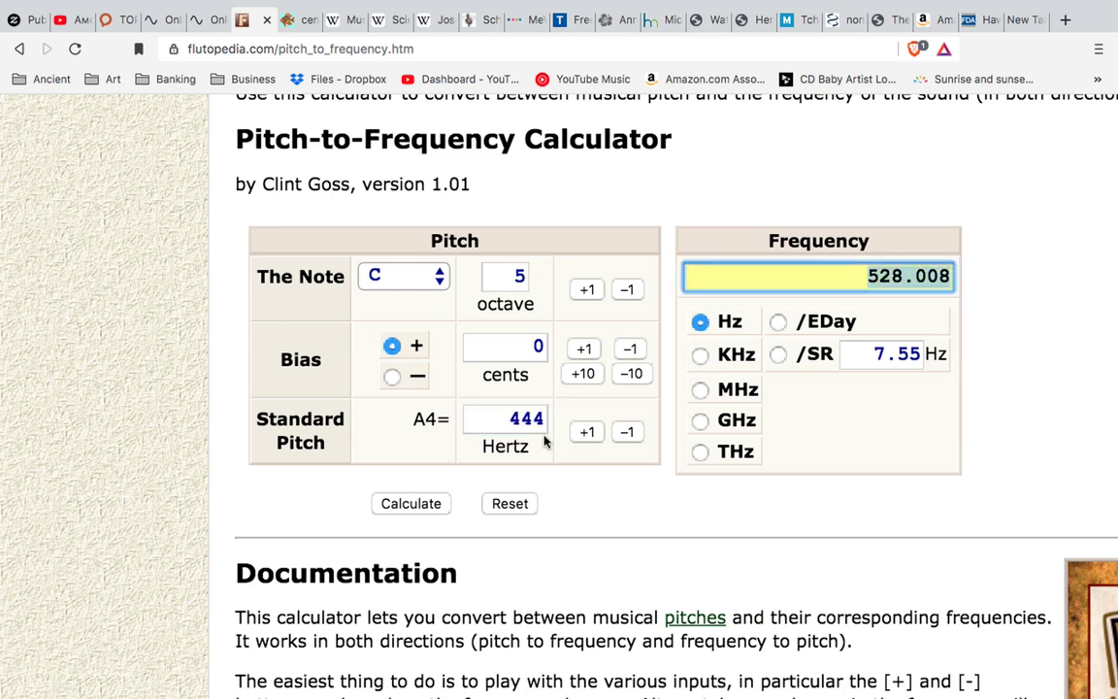
double_click(515, 417)
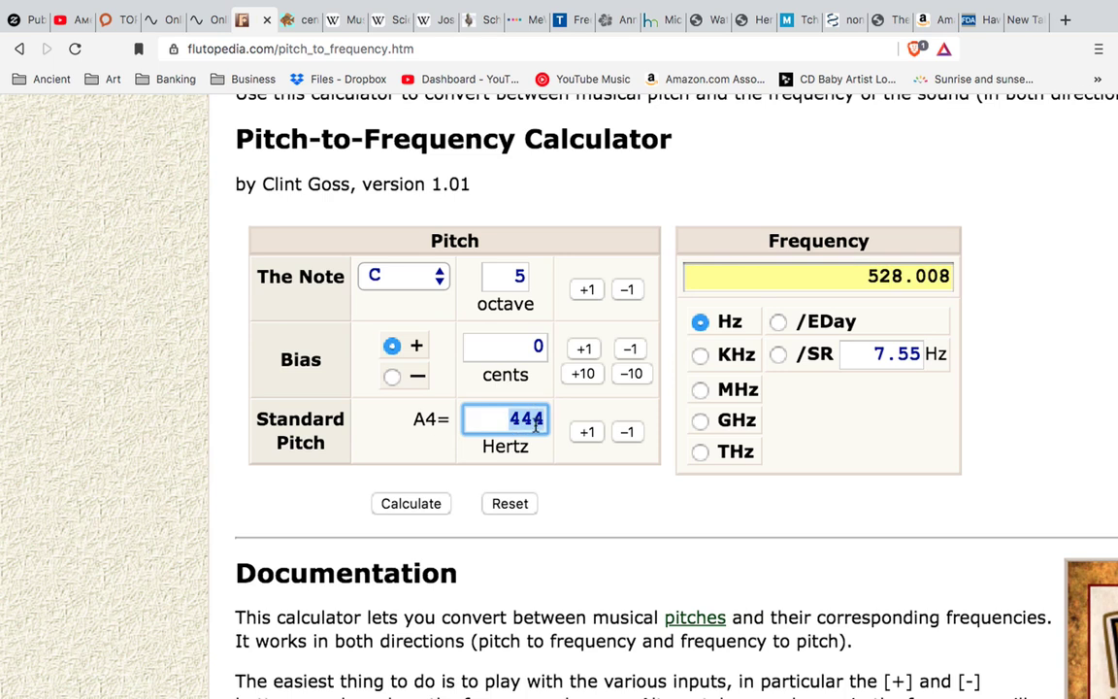
double_click(427, 419)
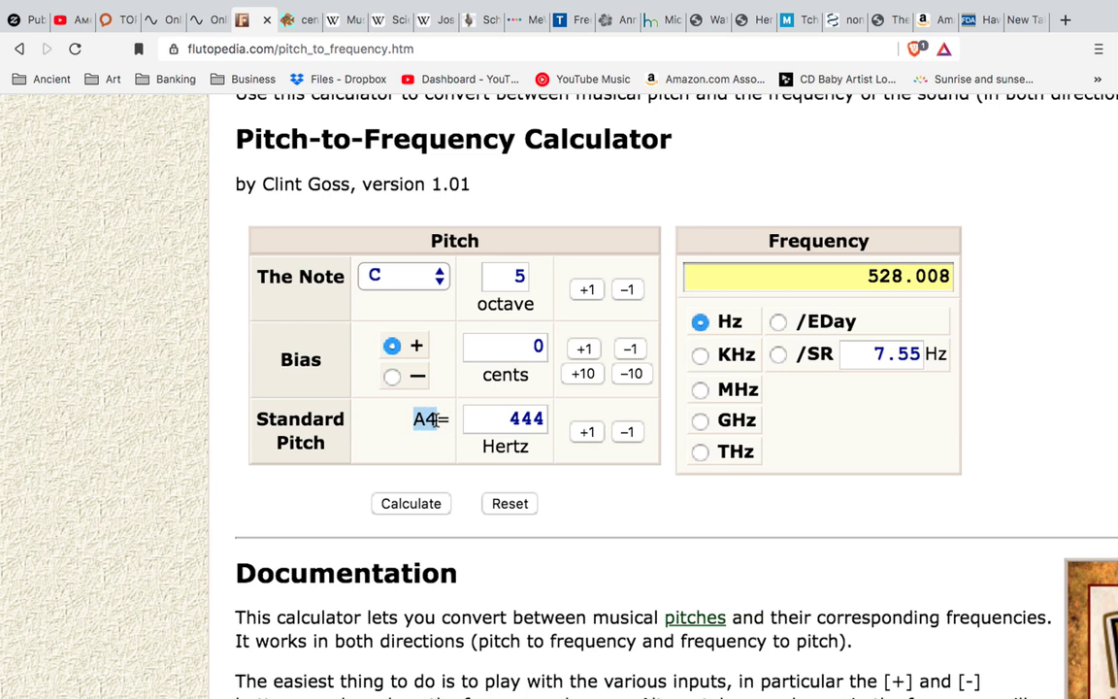
double_click(520, 419)
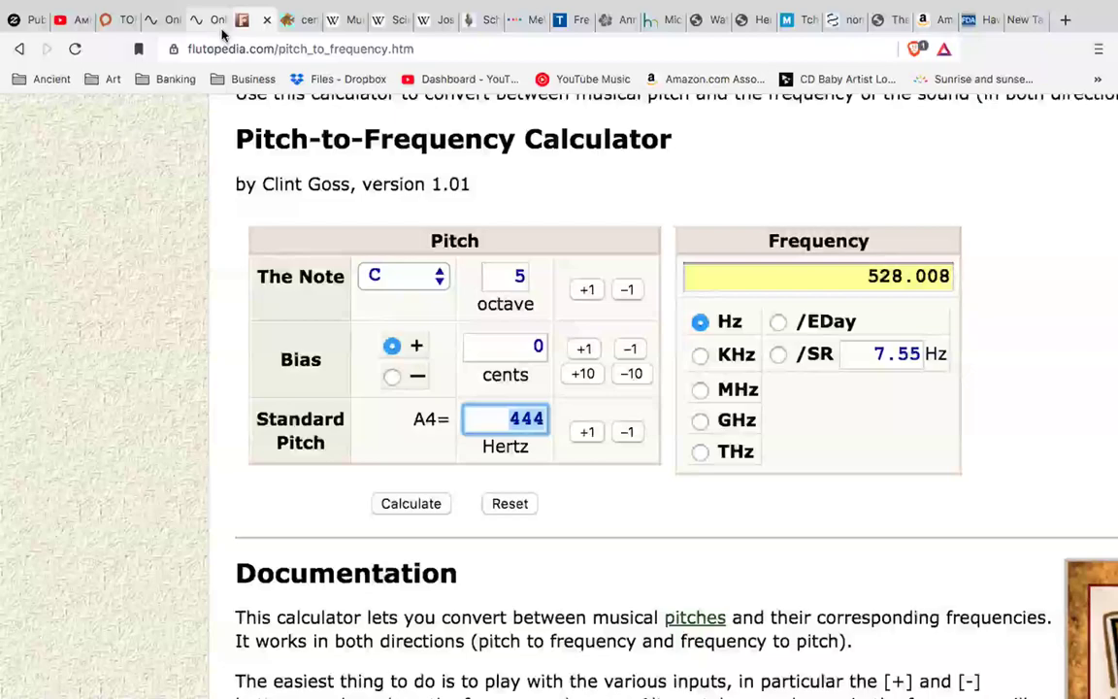
key("ctrl+Left")
key("ctrl+Right")
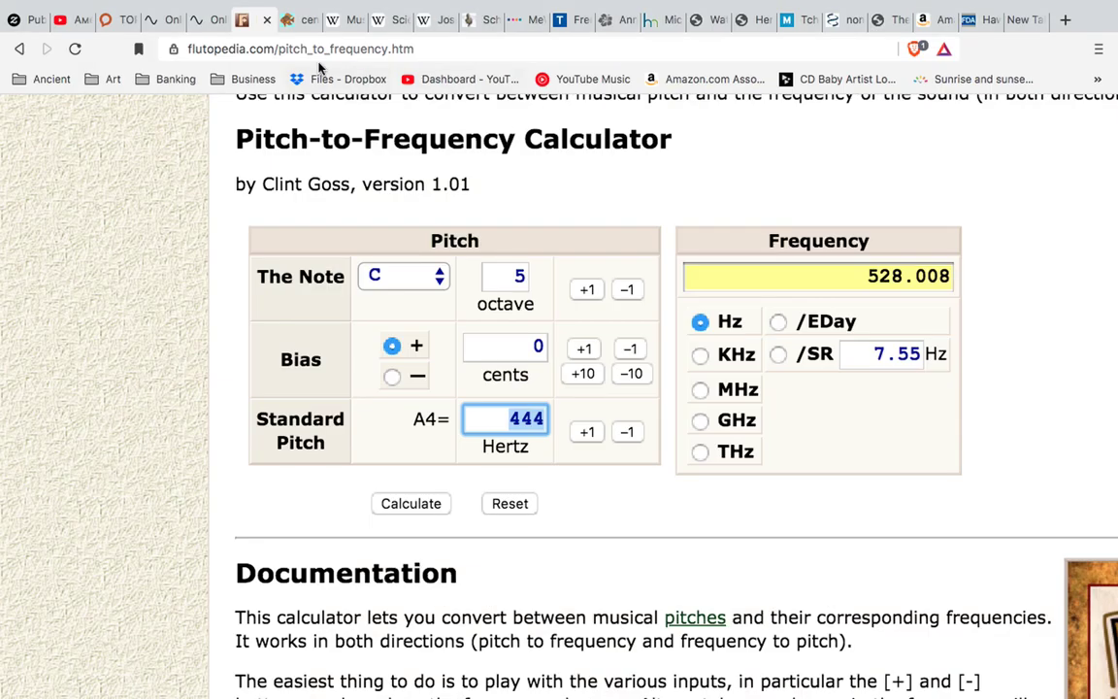
Start and stop a 528 Hz reference tone on the Online Tone Generator page
left_click(215, 26)
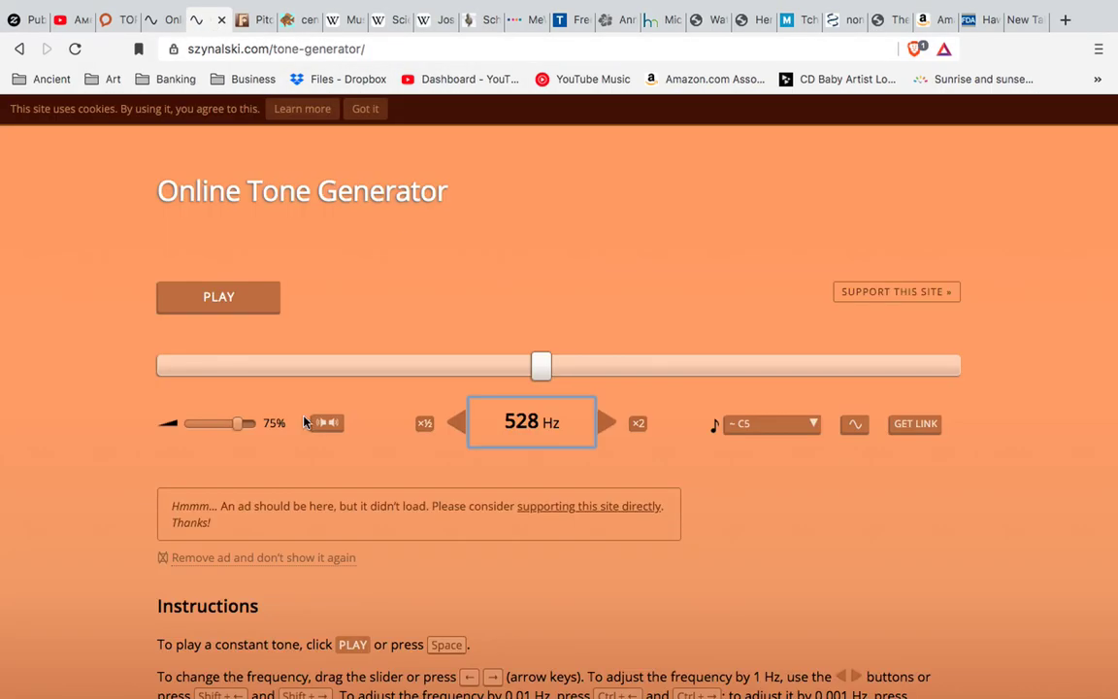
left_click(244, 308)
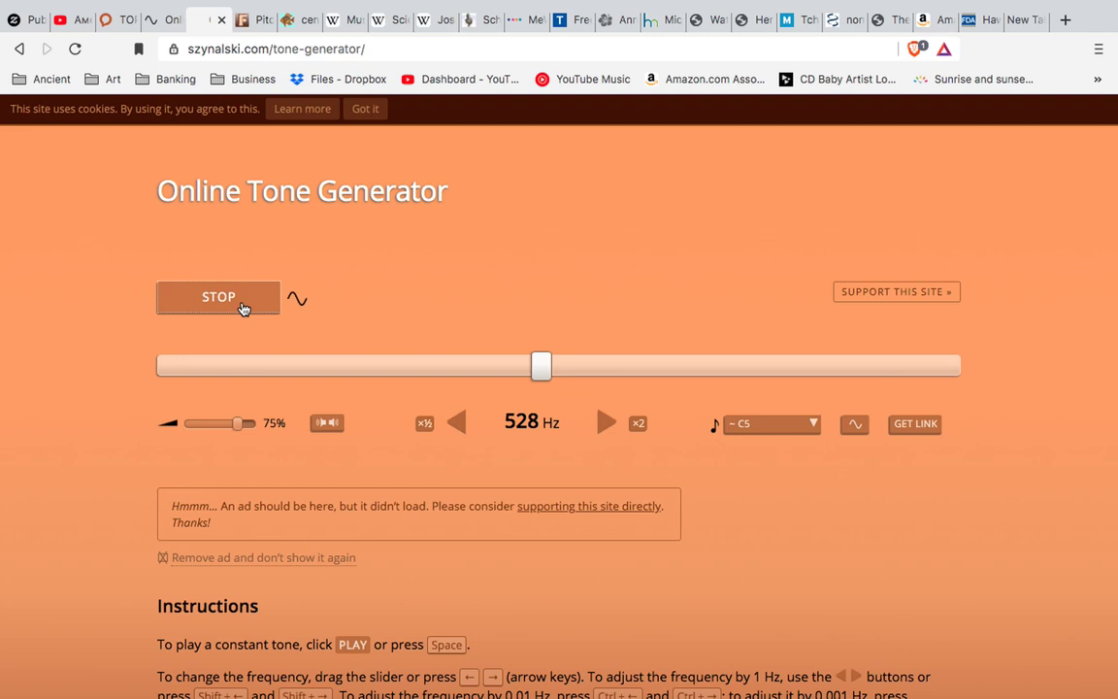
left_click(243, 309)
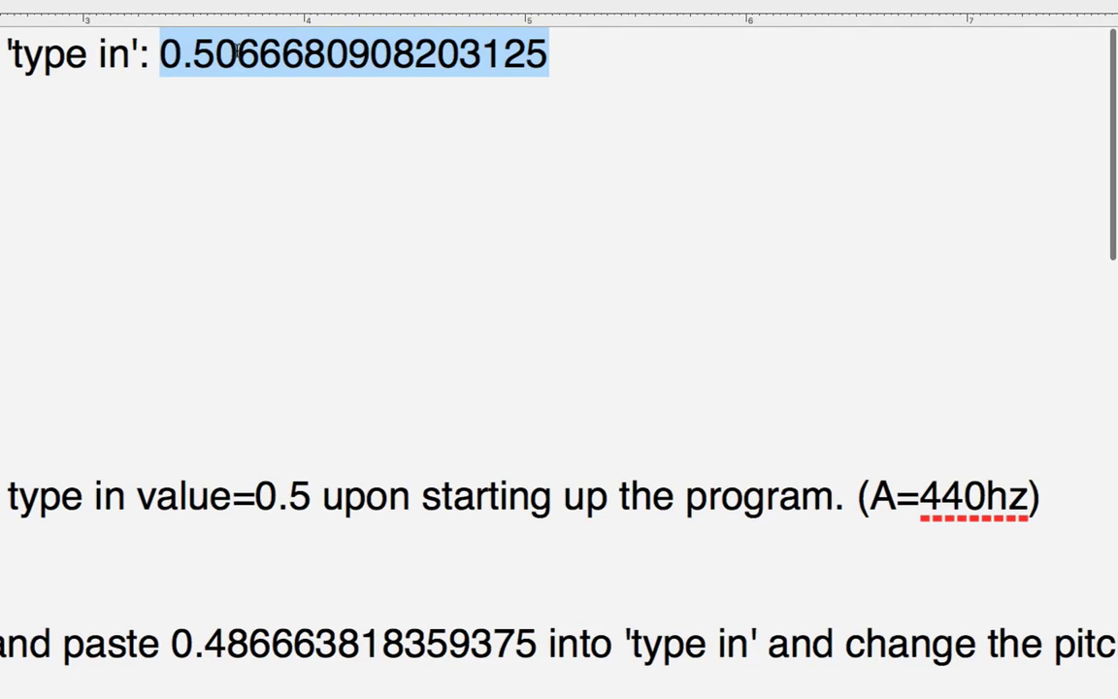
Select the 0.5066680908203125 'type in' value in the TextEdit notes
double_click(250, 36)
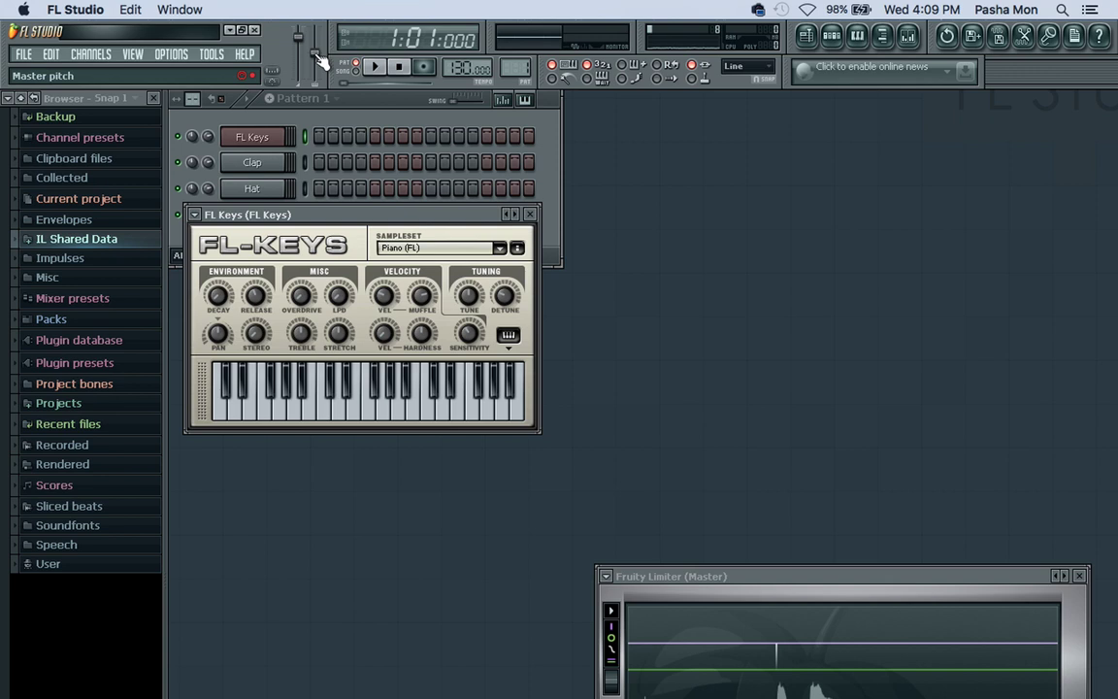
Paste the copied value (51%) into FL Studio's master pitch and play an FL Keys note
right_click(314, 56)
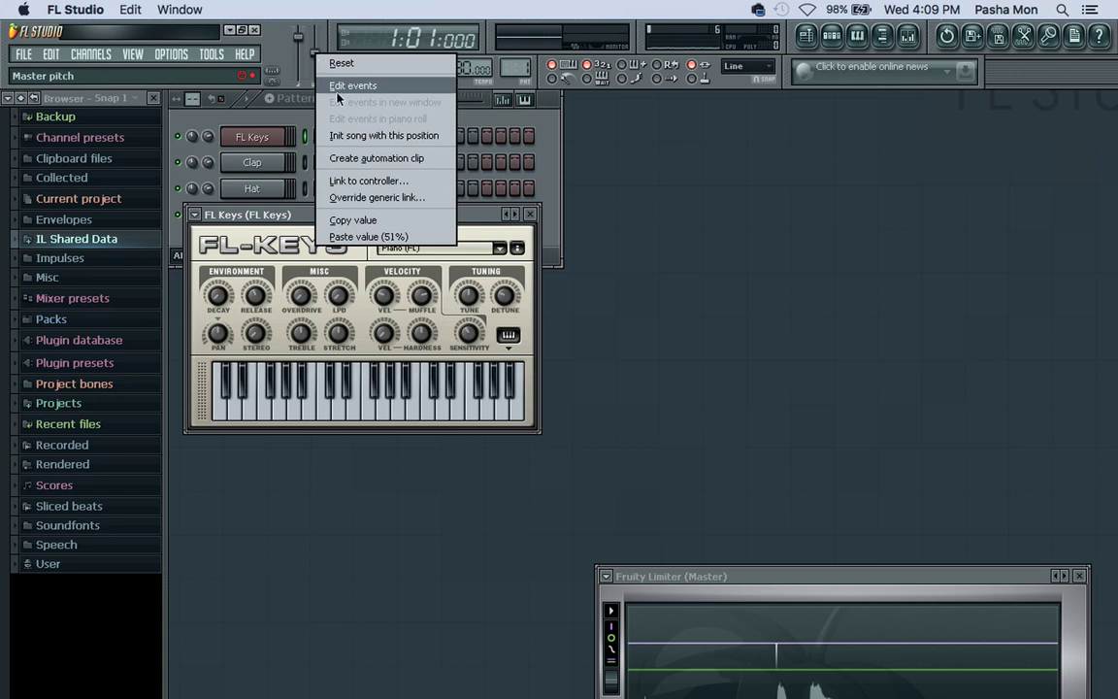
left_click(355, 240)
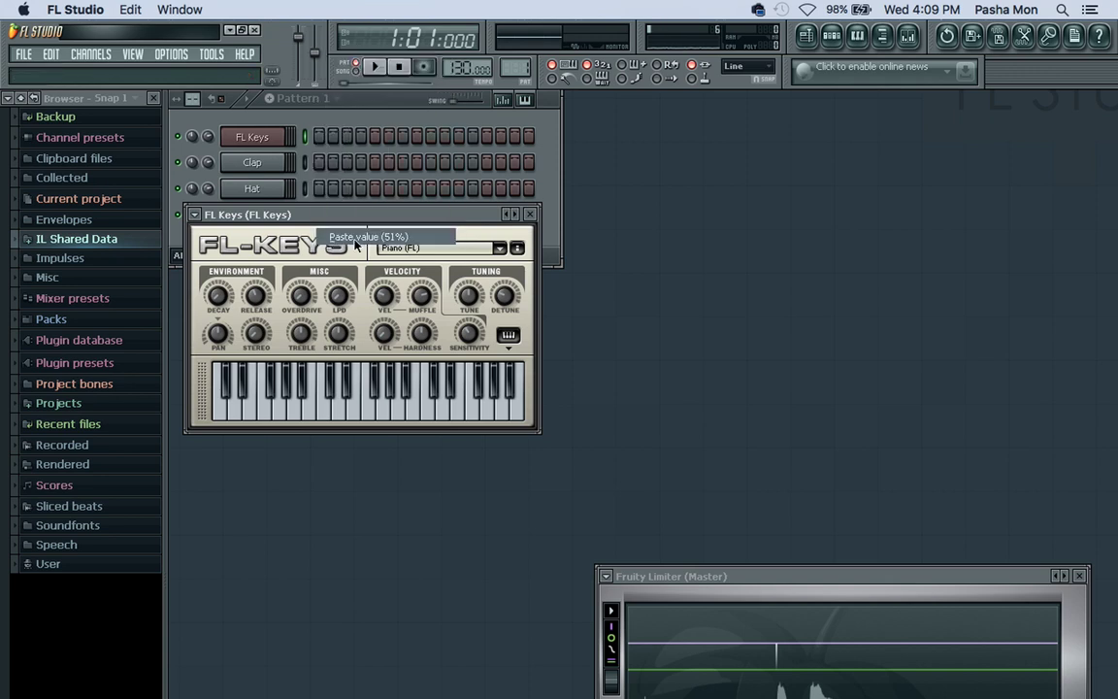
left_click(427, 412)
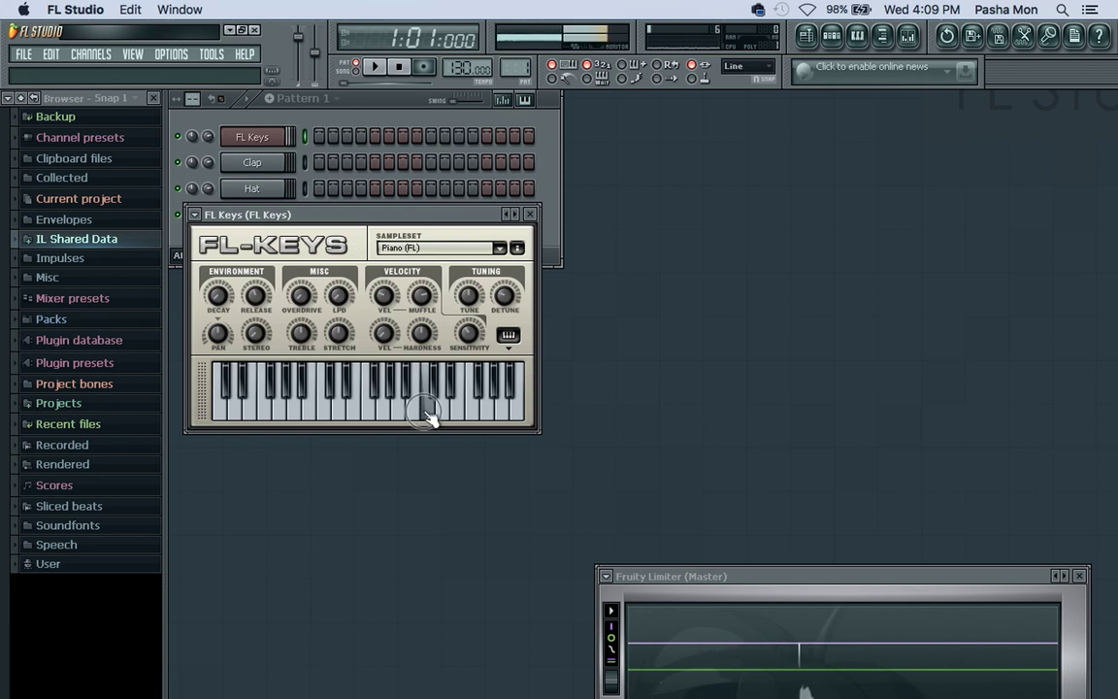
Compare the piano playback against the 528 Hz tone generator reference
key("ctrl+Left")
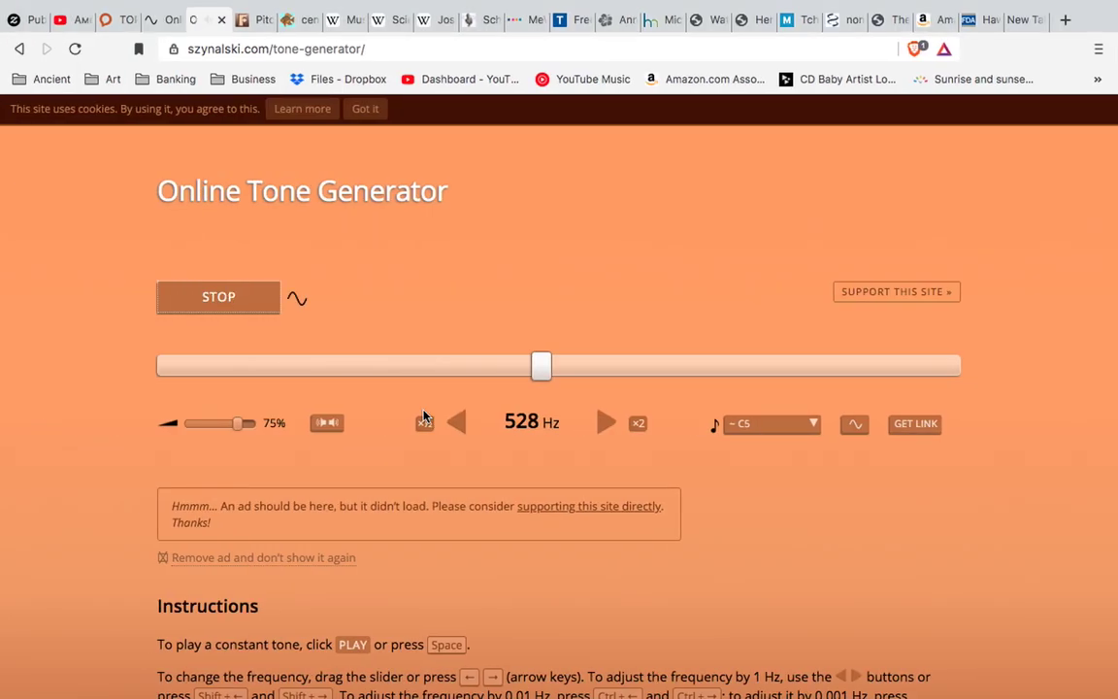
key("ctrl+Right")
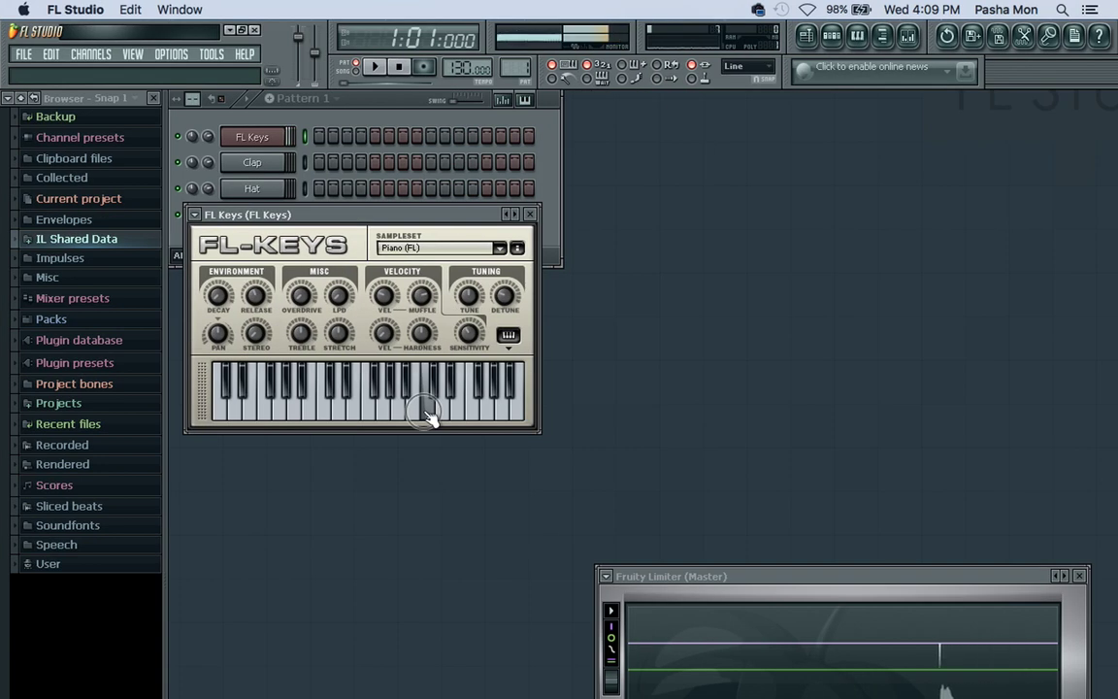
key("space")
key("ctrl+Left")
key("space")
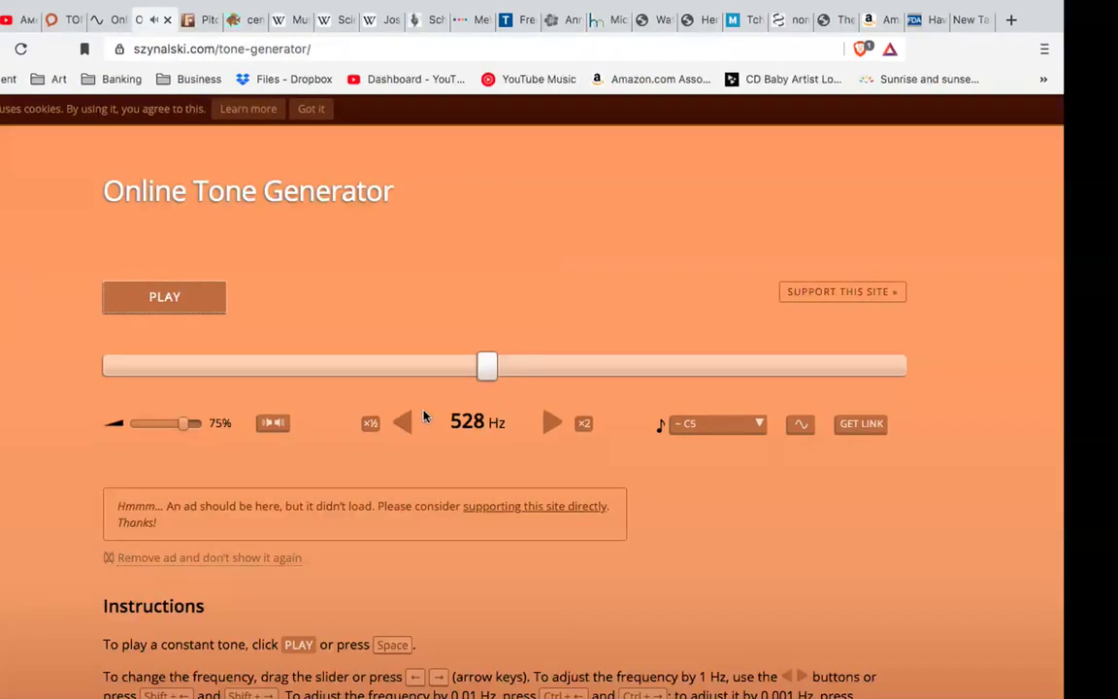
key("ctrl+Right")
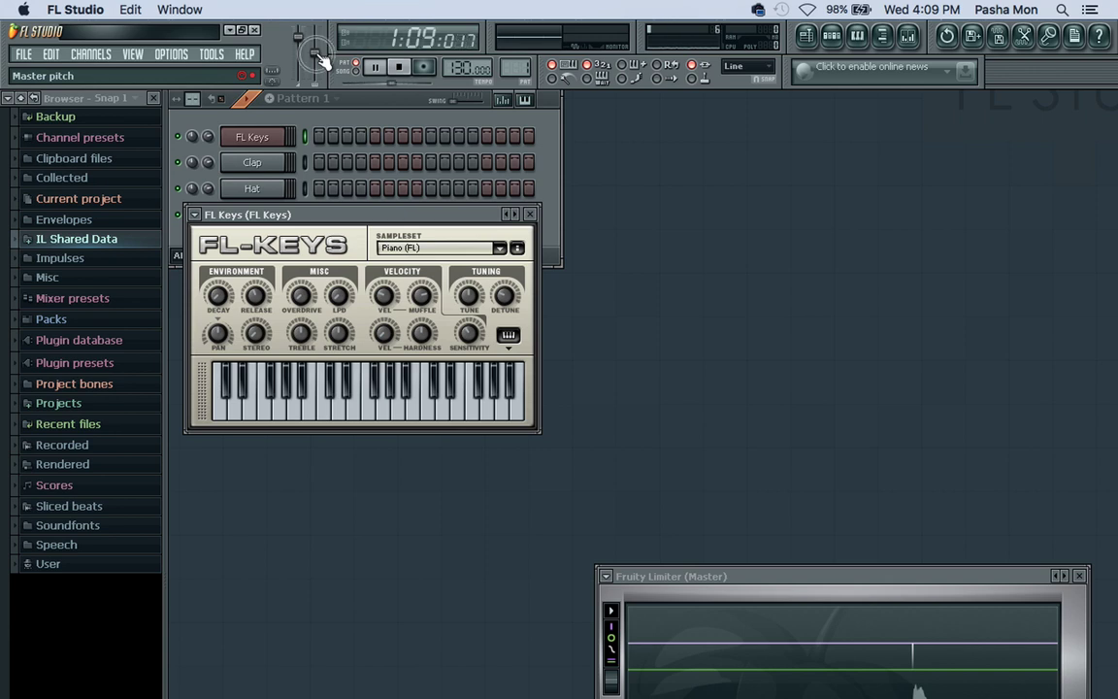
Drag the master pitch down and back up from −32 cents, then return to the 528 Hz tone generator
scroll(321, 59, "up", 2)
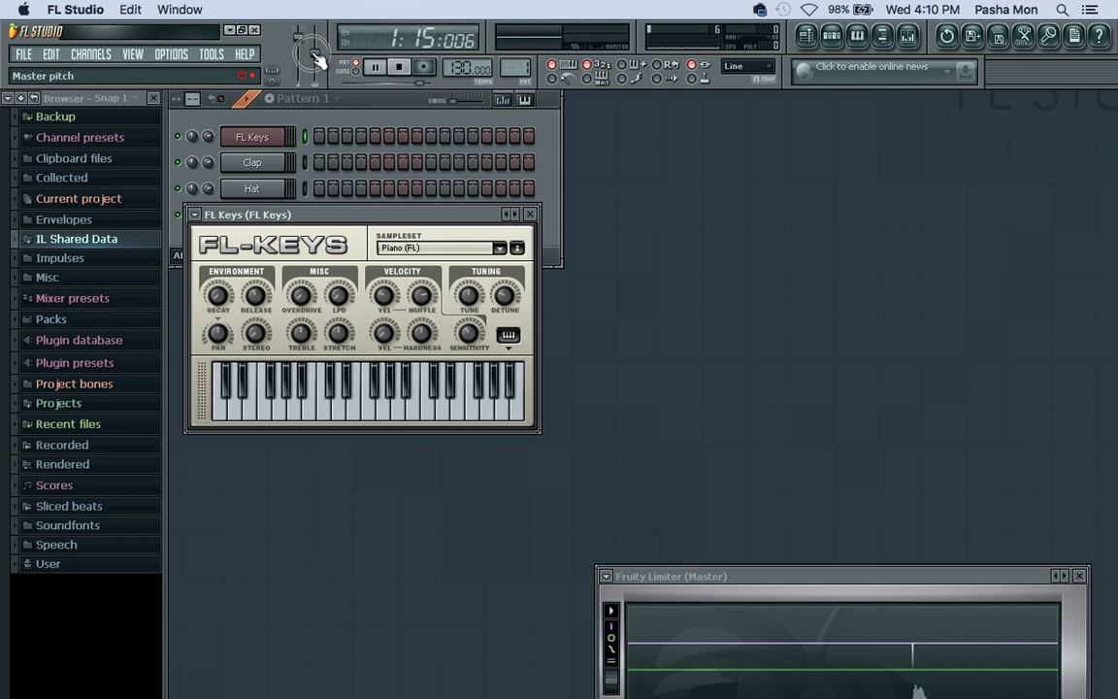
left_click_drag(314, 54, 316, 101)
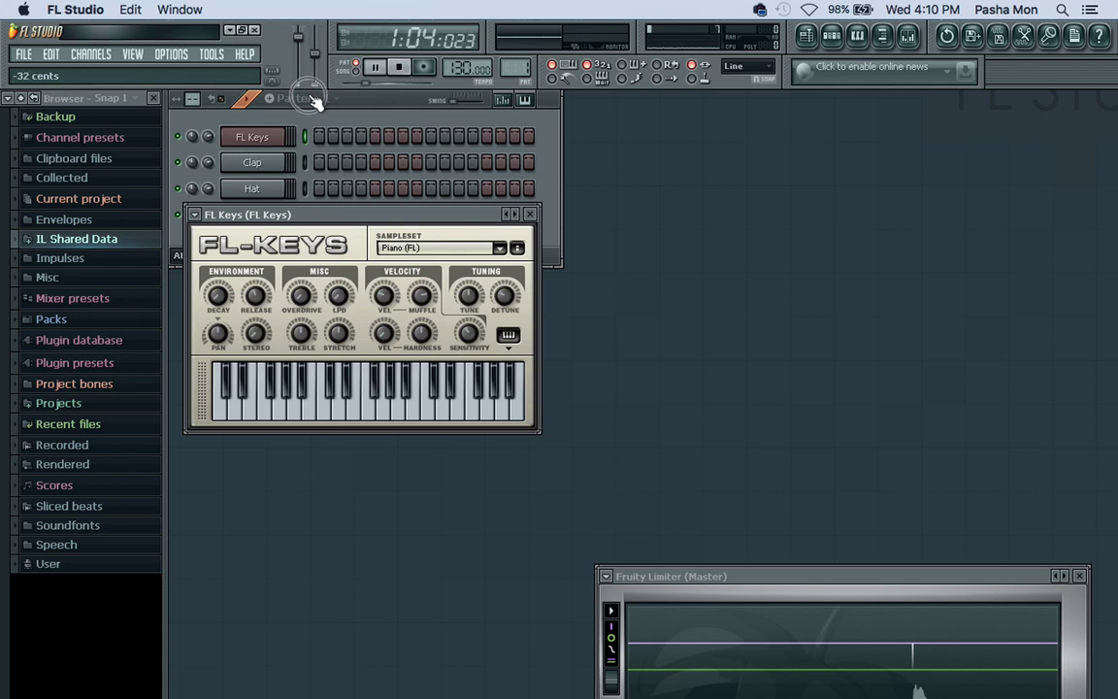
left_click_drag(311, 95, 318, 56)
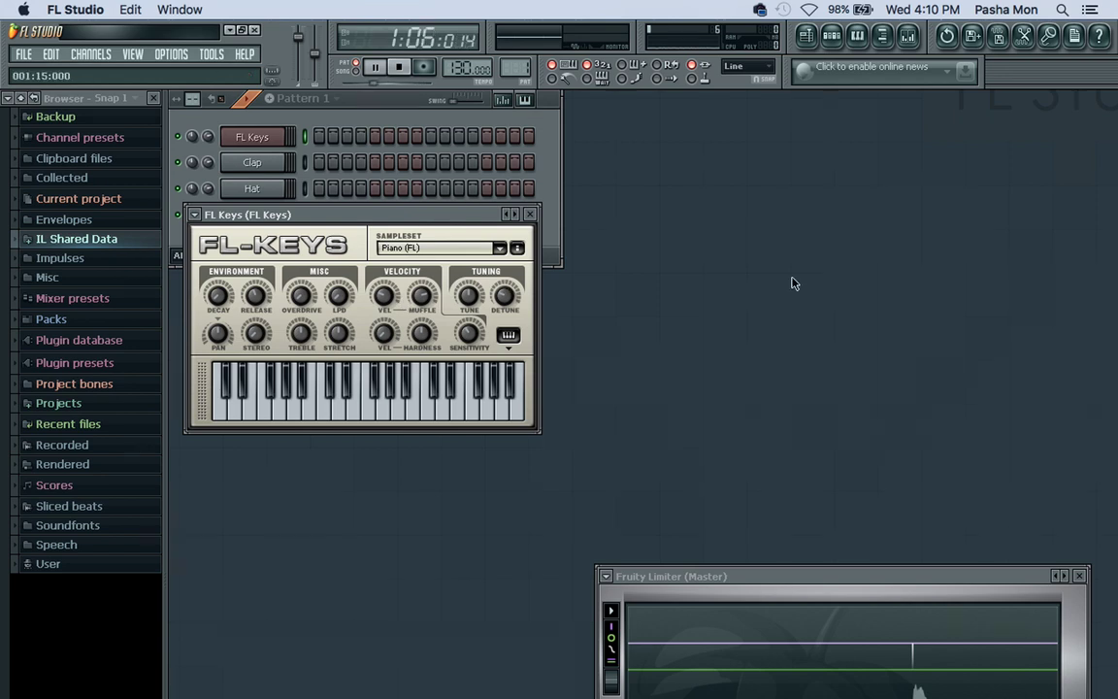
key("ctrl+Left")
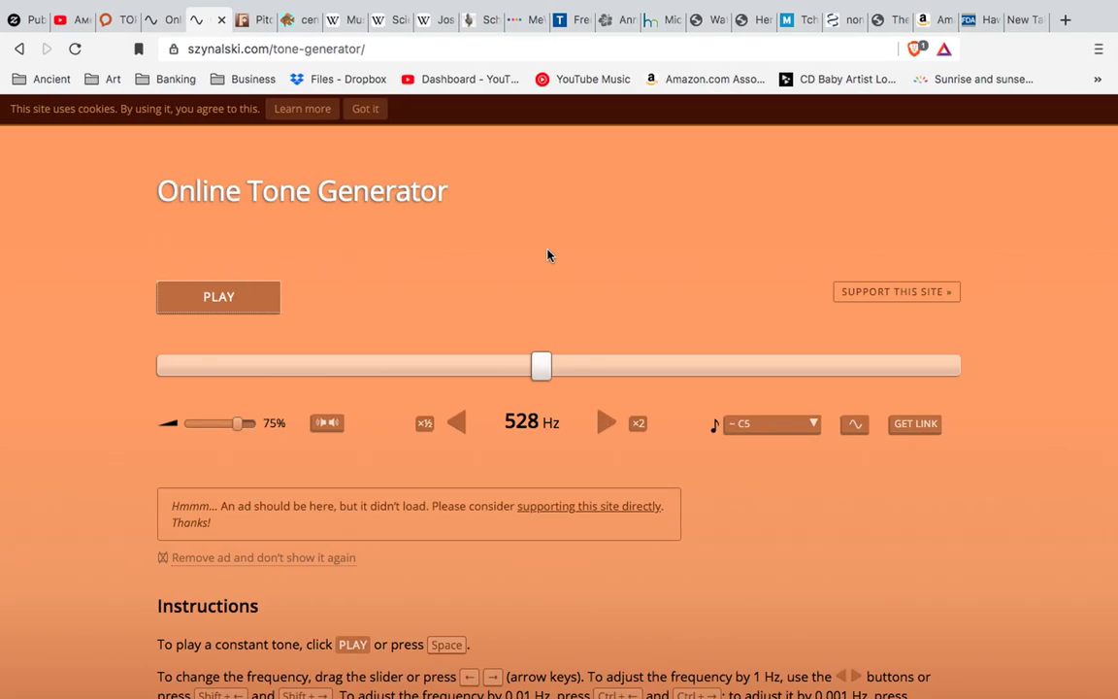
Highlight the Flutopedia calculator's Standard Pitch 444, note octave 5, and 528.008 Hz result
left_click(257, 28)
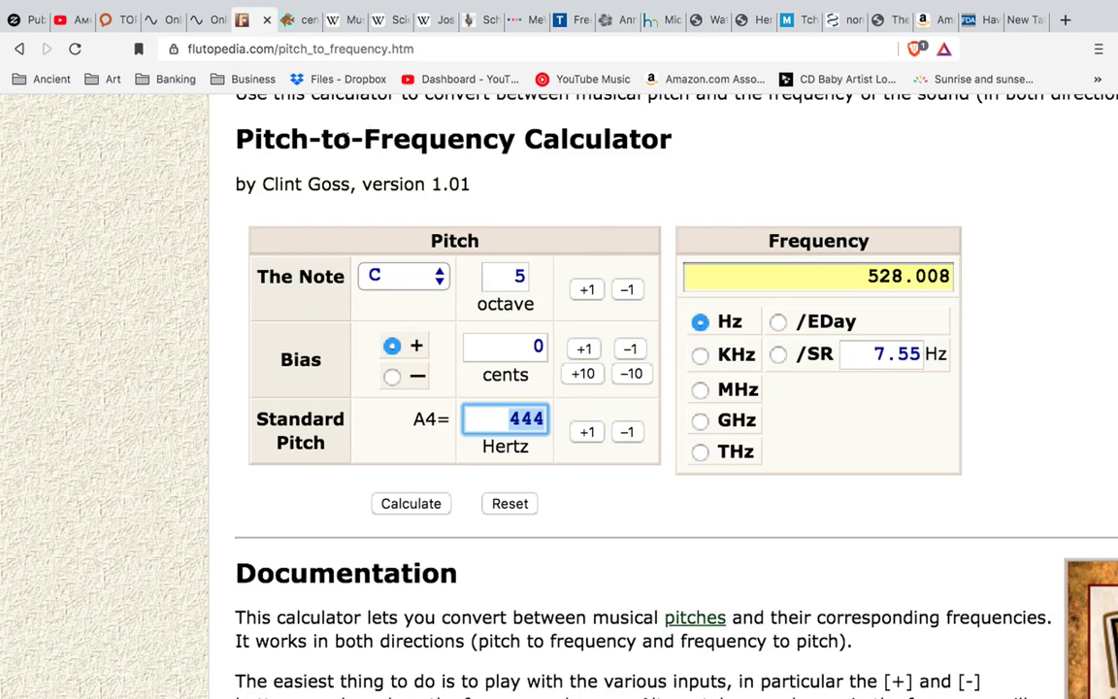
left_click_drag(221, 134, 671, 145)
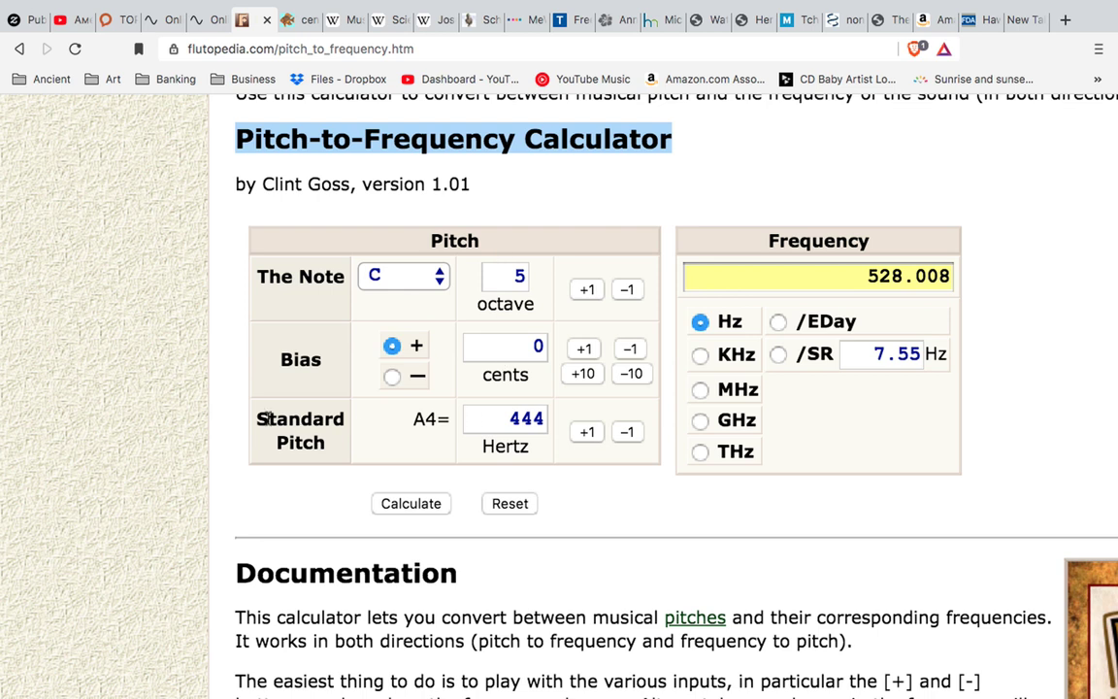
left_click_drag(264, 419, 340, 447)
double_click(530, 418)
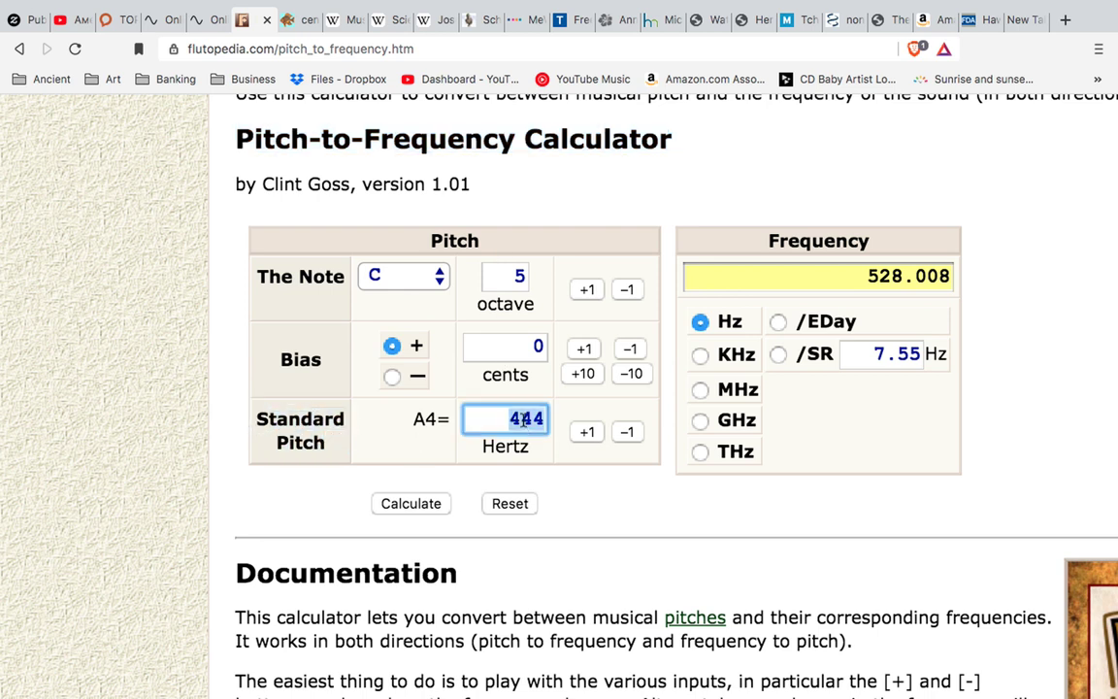
double_click(312, 276)
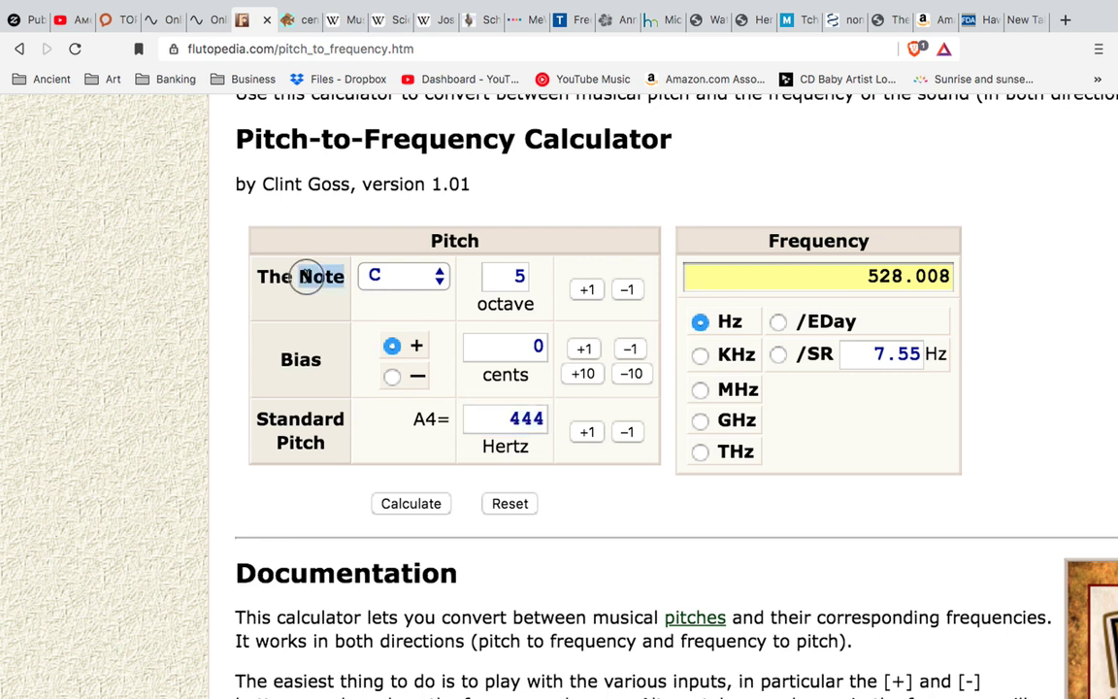
double_click(515, 276)
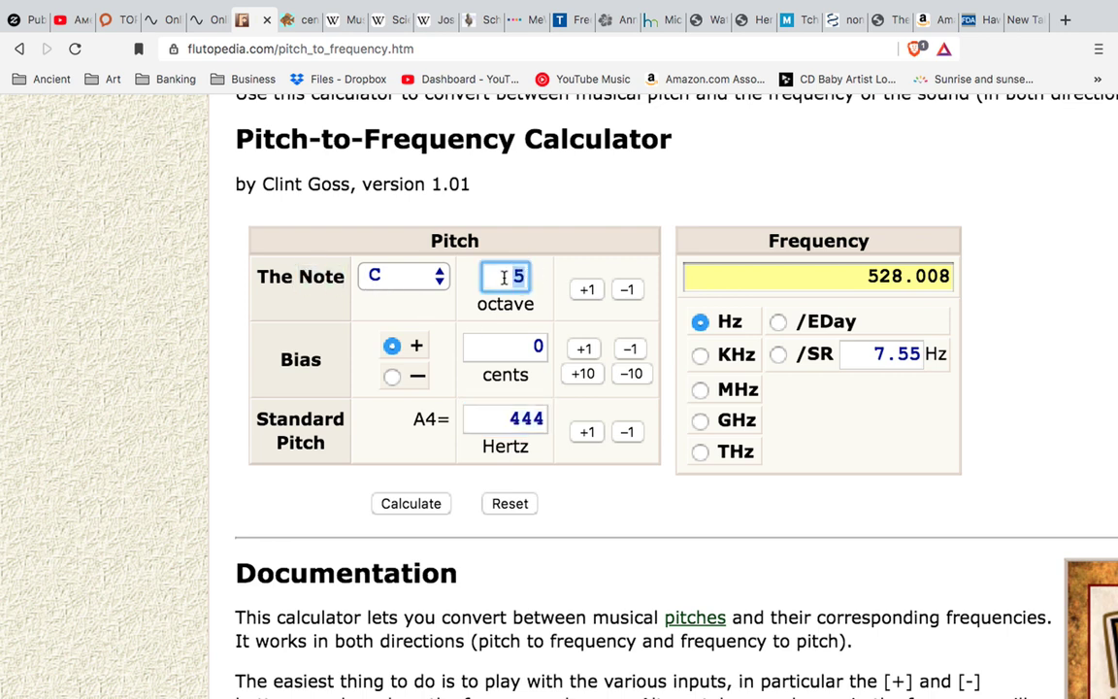
double_click(873, 277)
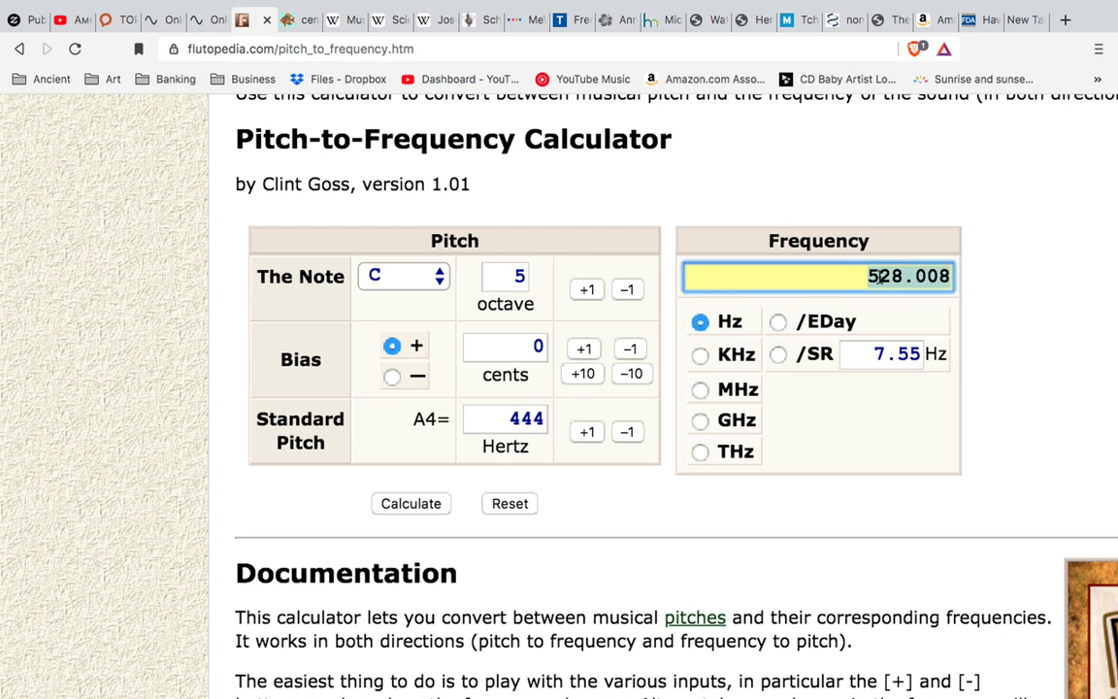
left_click(300, 30)
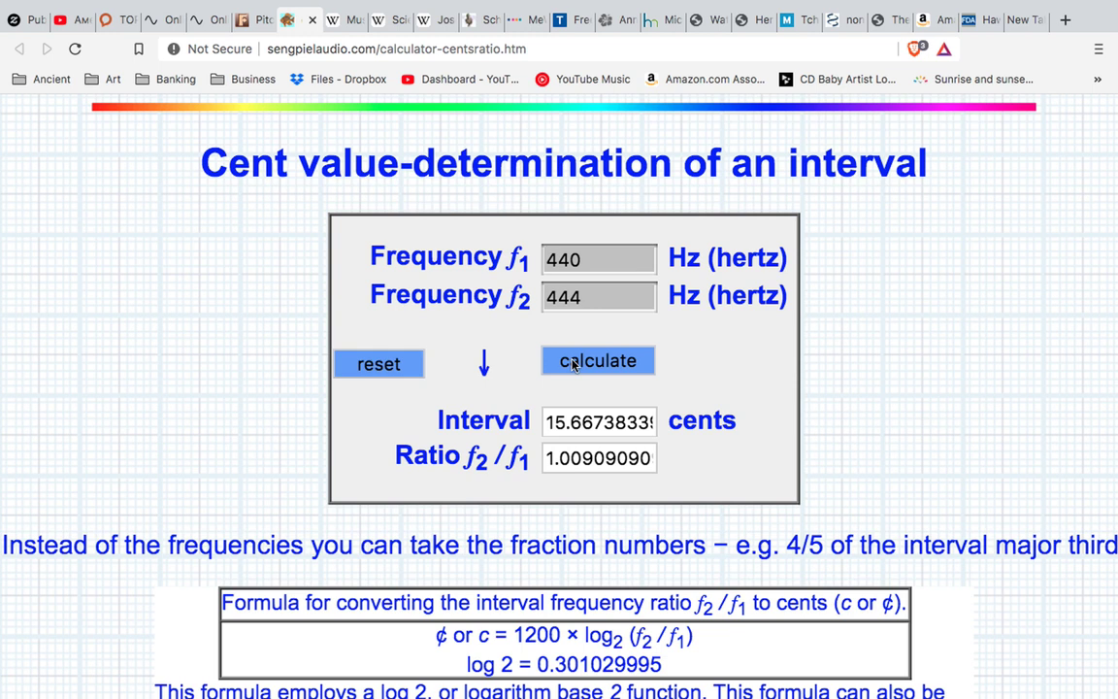
Point out f1 = 440 Hz, f2 = 444 Hz, and the 15.6-cent interval result
left_click(561, 265)
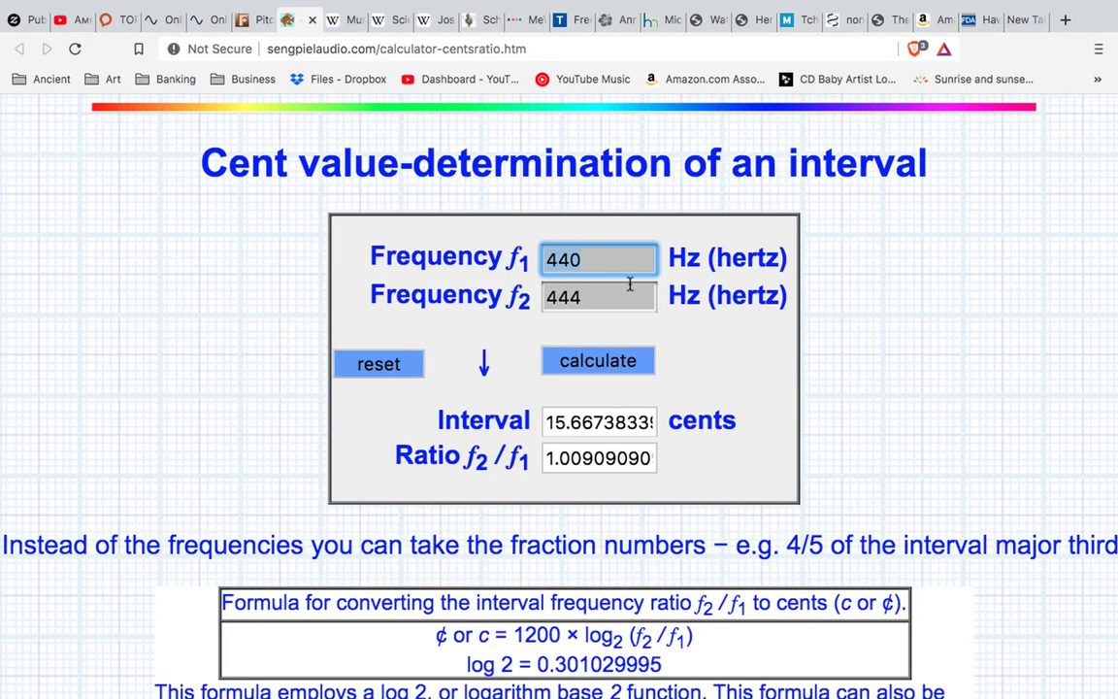
left_click(568, 298)
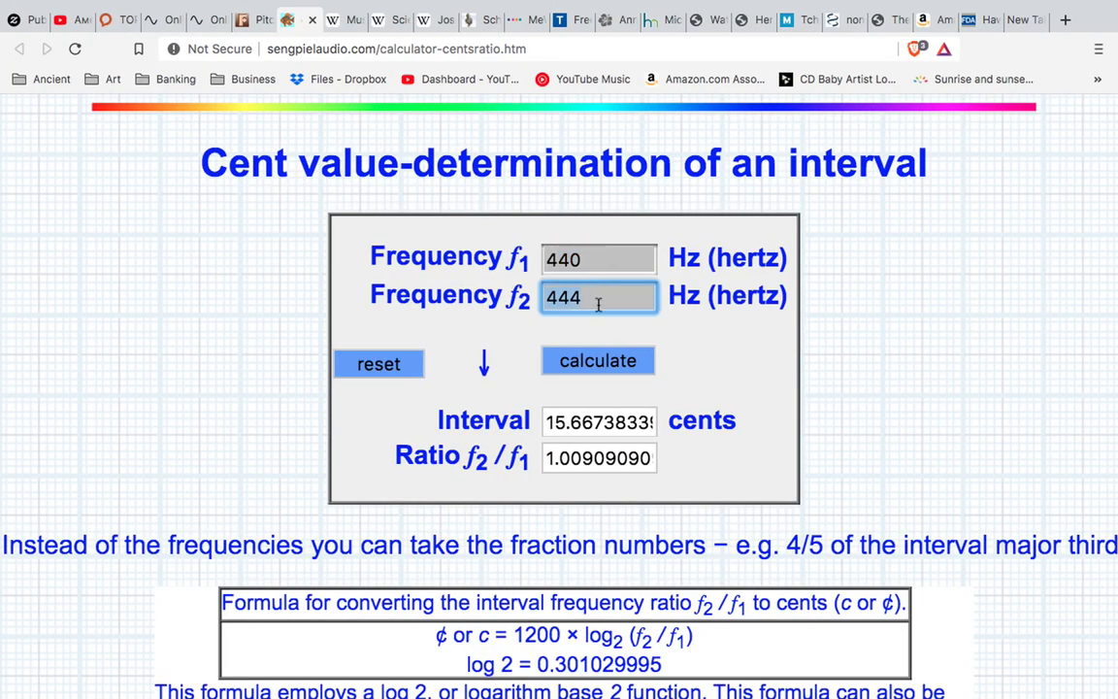
left_click_drag(548, 421, 580, 423)
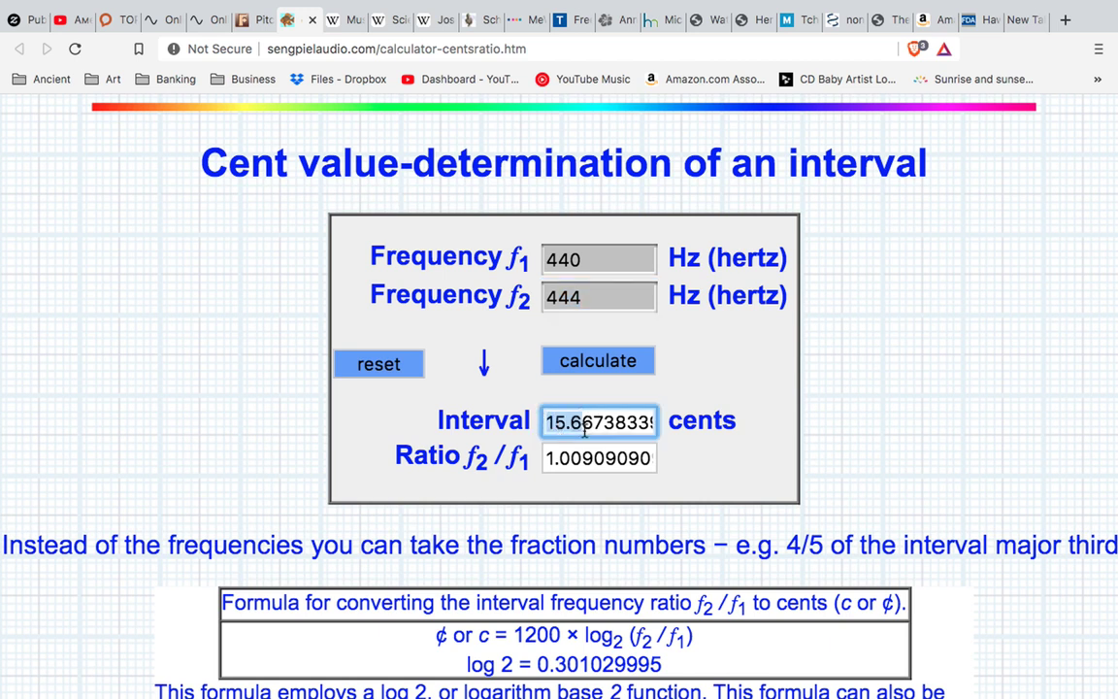
left_click(548, 422)
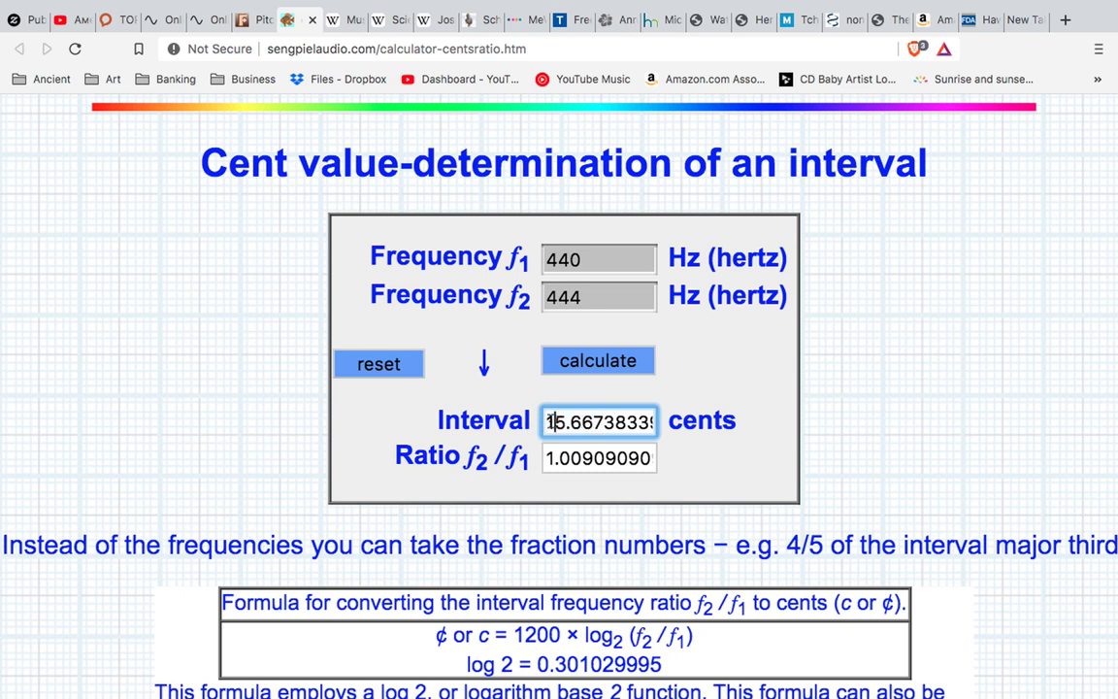
left_click_drag(548, 421, 589, 421)
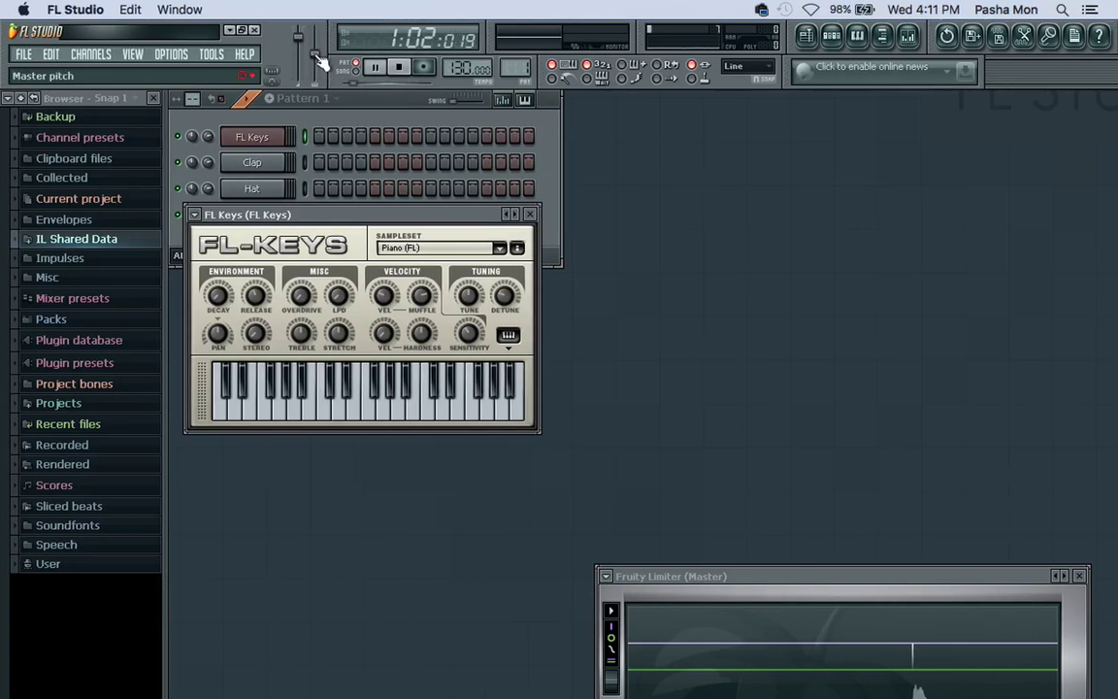
Dismiss the master pitch context menu, then sweep the slider and settle at 0 cents
left_click(320, 58)
right_click(313, 51)
left_click(315, 54)
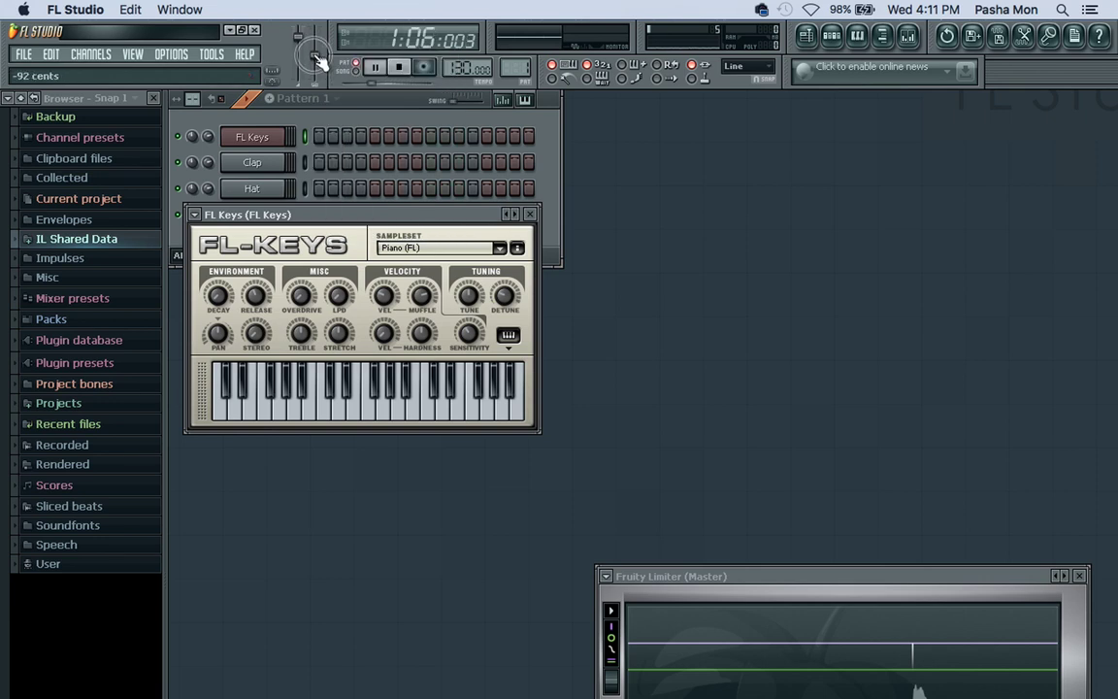
left_click(317, 57)
left_click_drag(318, 64, 316, 61)
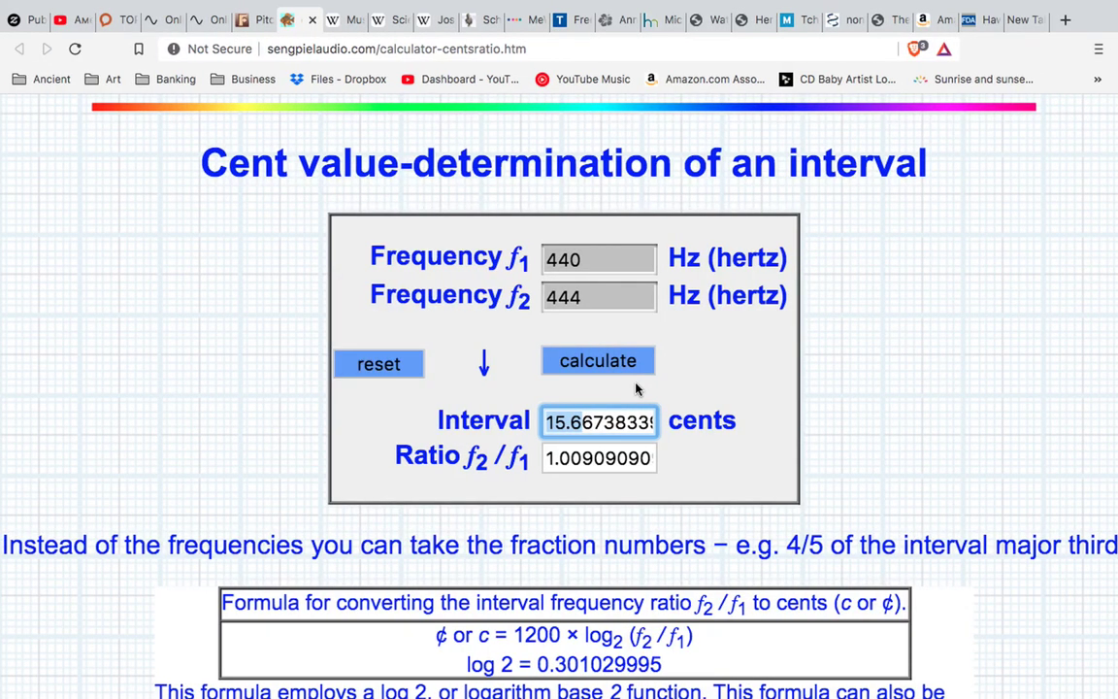
Change the Online Tone Generator frequency from 528 to 432 Hz and play it
left_click(260, 19)
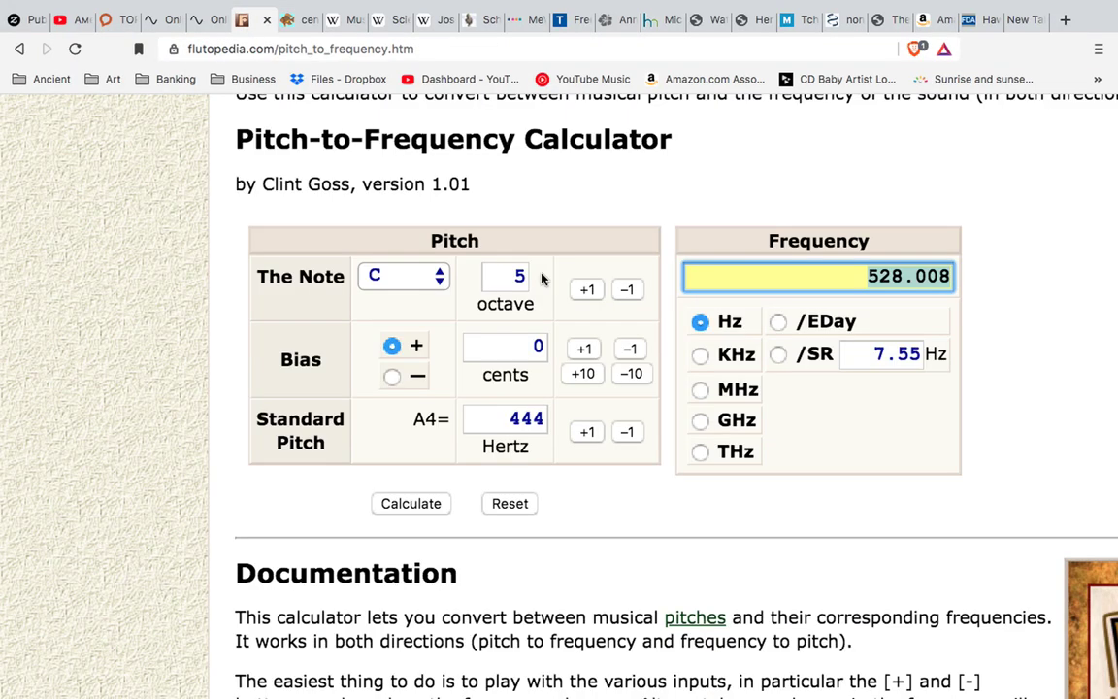
left_click(202, 20)
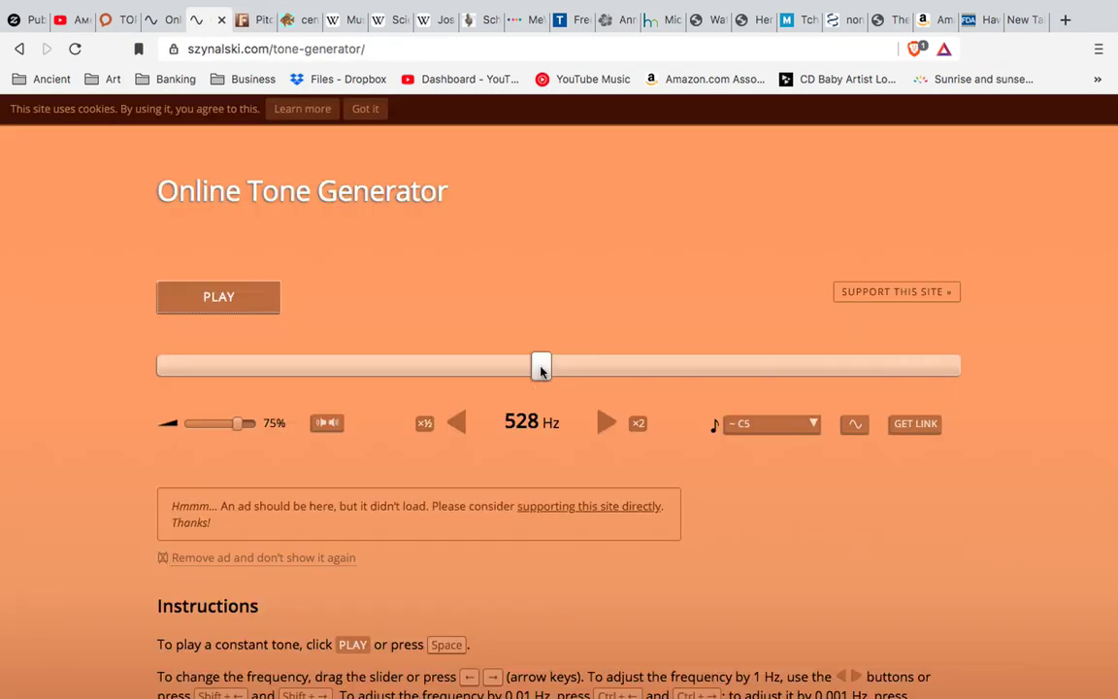
left_click(522, 427)
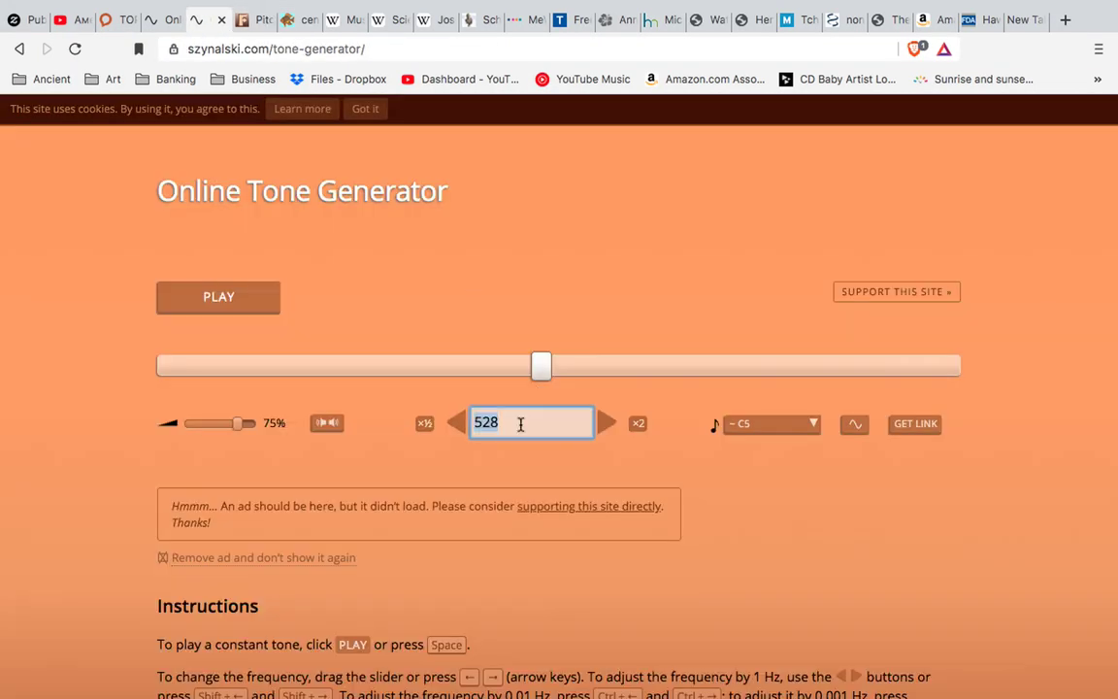
type("432")
left_click(221, 301)
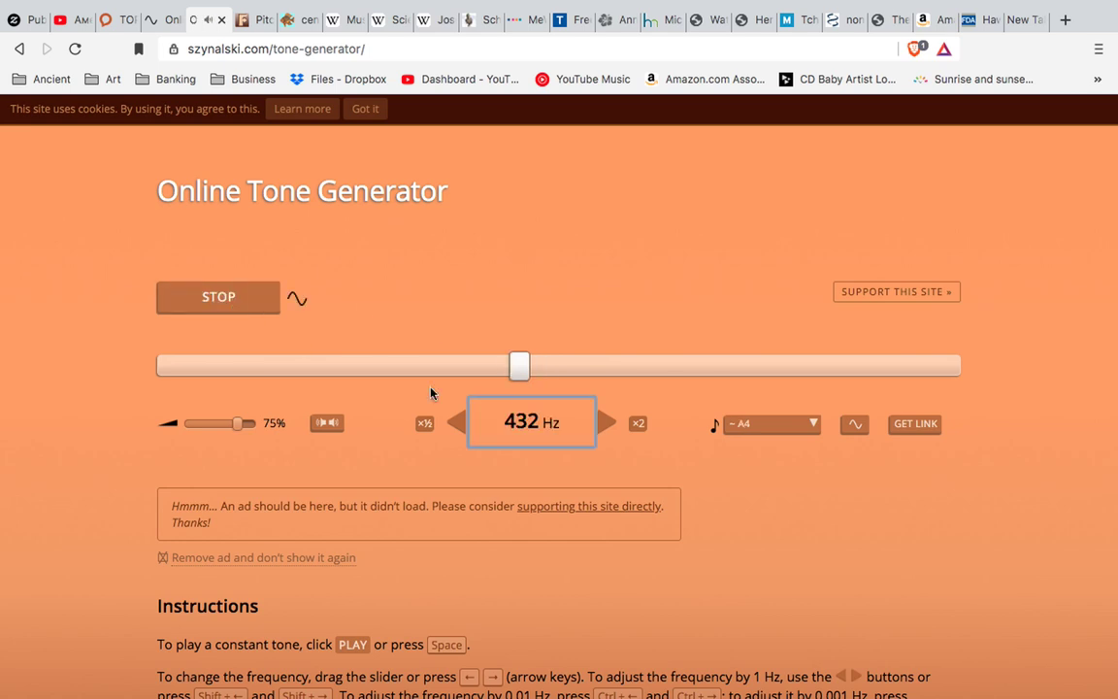